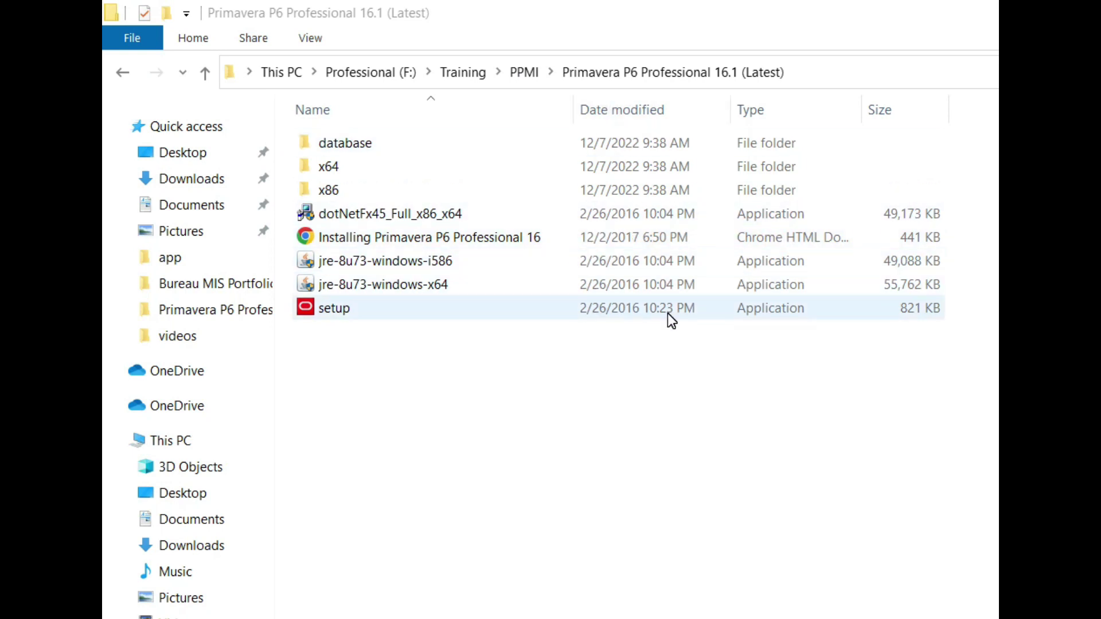
Launch the P6 Professional setup and run a Typical installation to completion
left_click(476, 388)
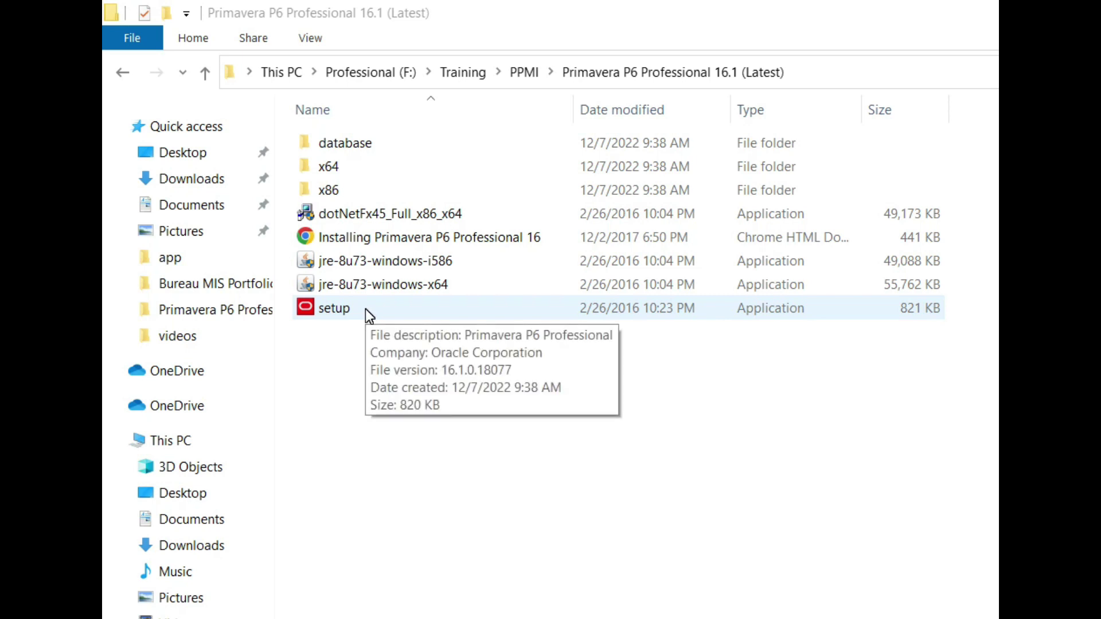
left_click(469, 466)
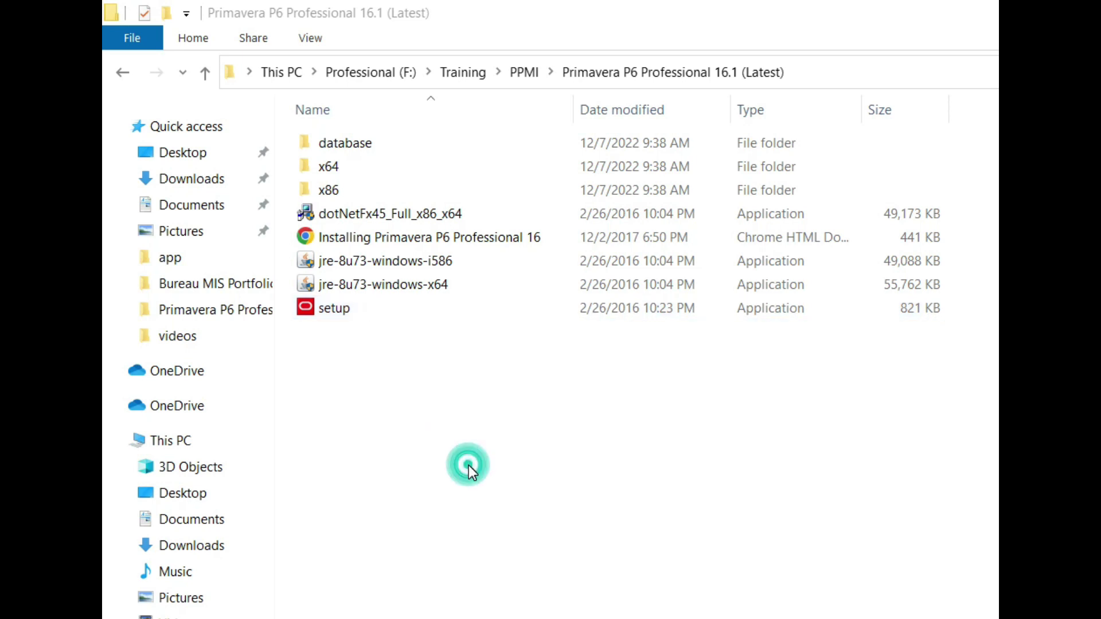
left_click(370, 301)
double_click(371, 304)
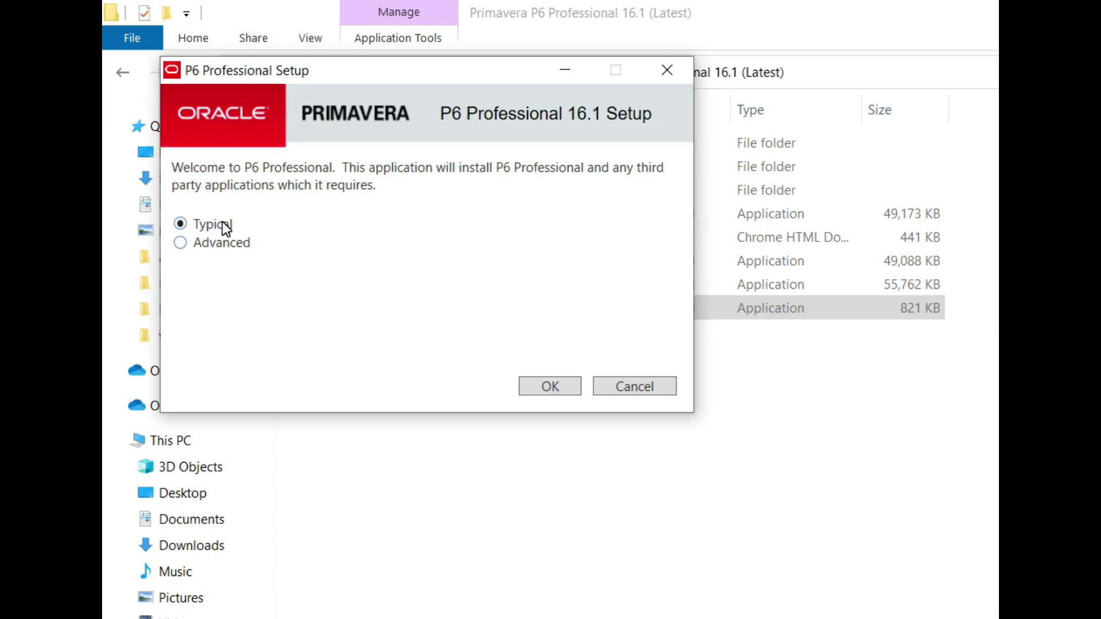
left_click(549, 387)
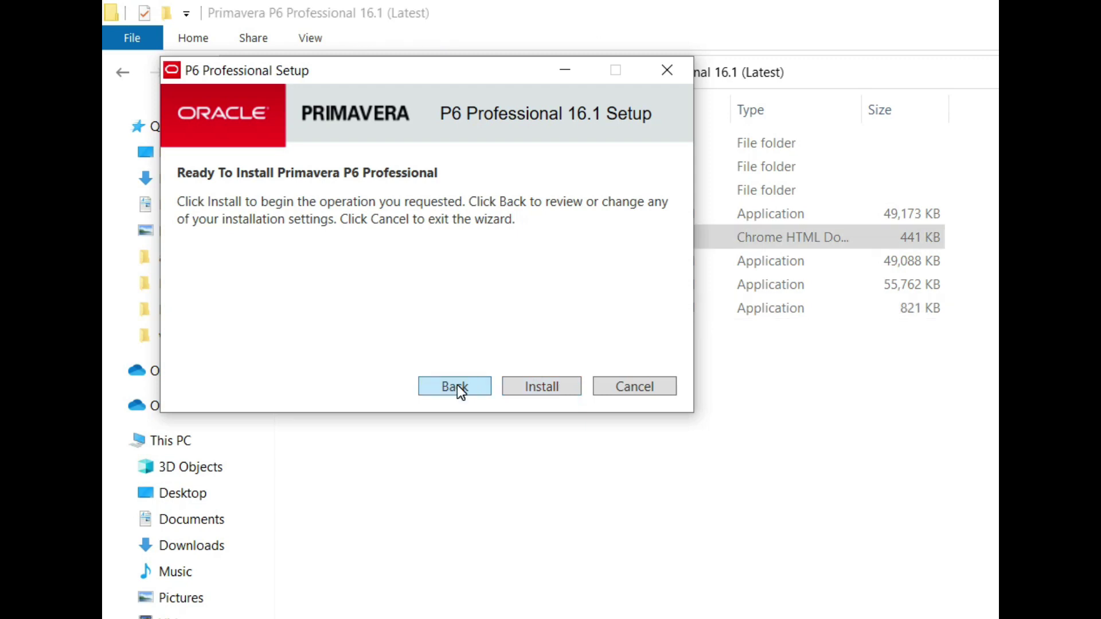
left_click(538, 383)
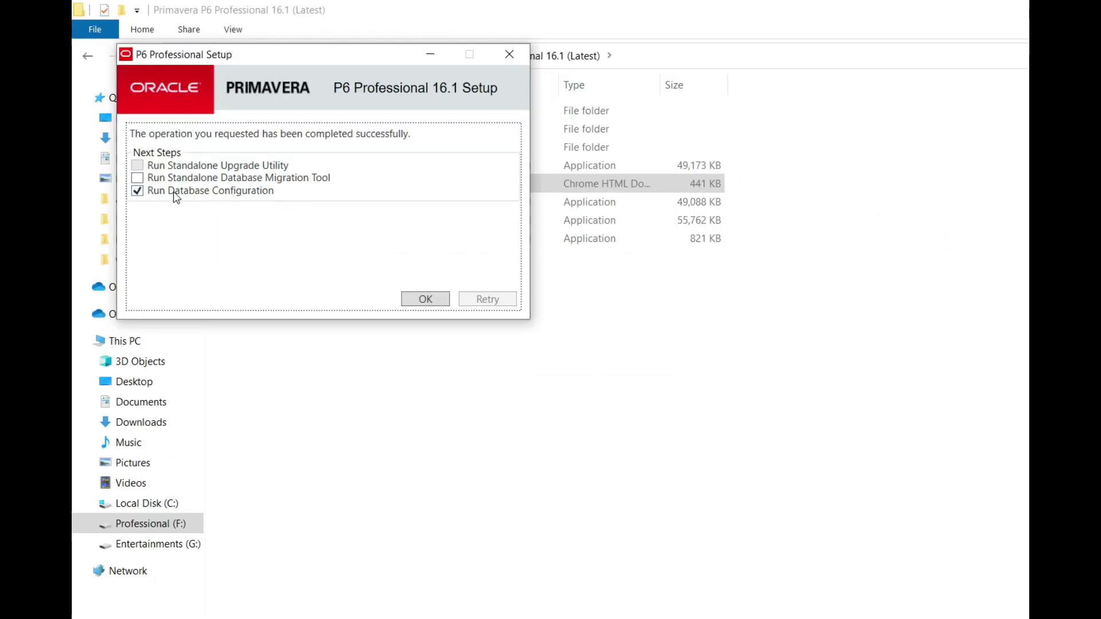
Start Database Configuration with the P6 Pro Standalone (SQLite) driver and a new standalone database
left_click(424, 300)
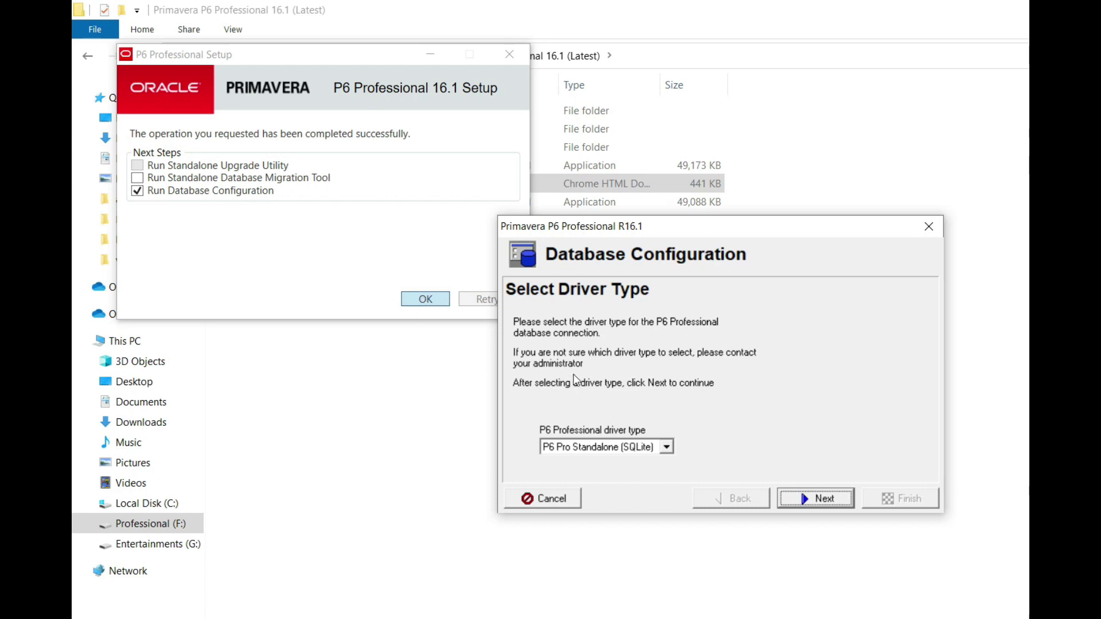
left_click(606, 452)
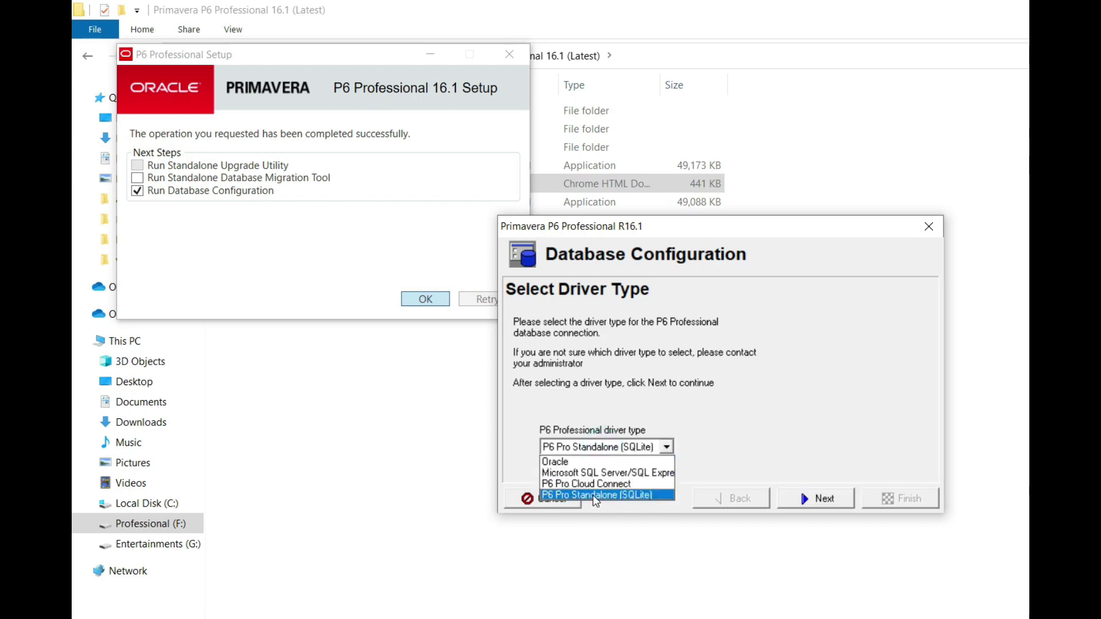
left_click(609, 497)
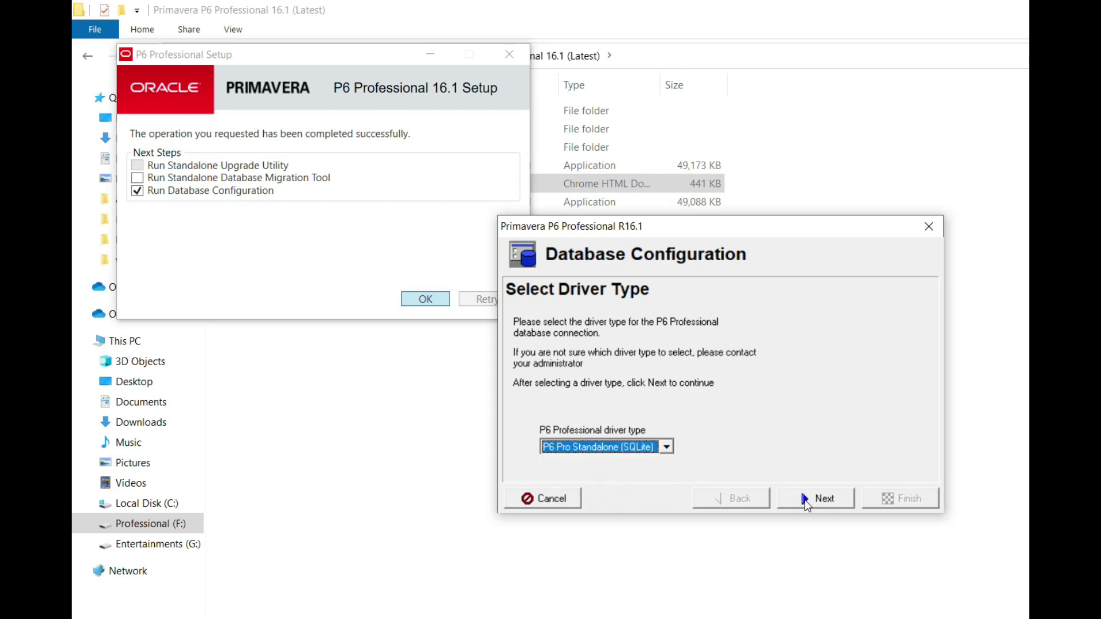
left_click(804, 500)
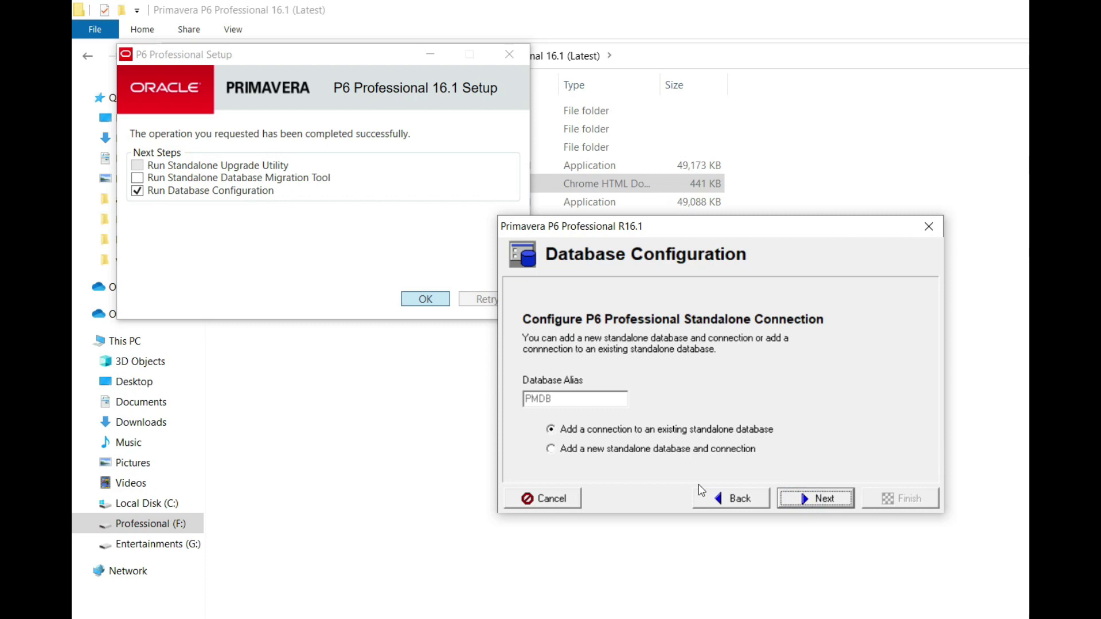
left_click(615, 451)
left_click(793, 500)
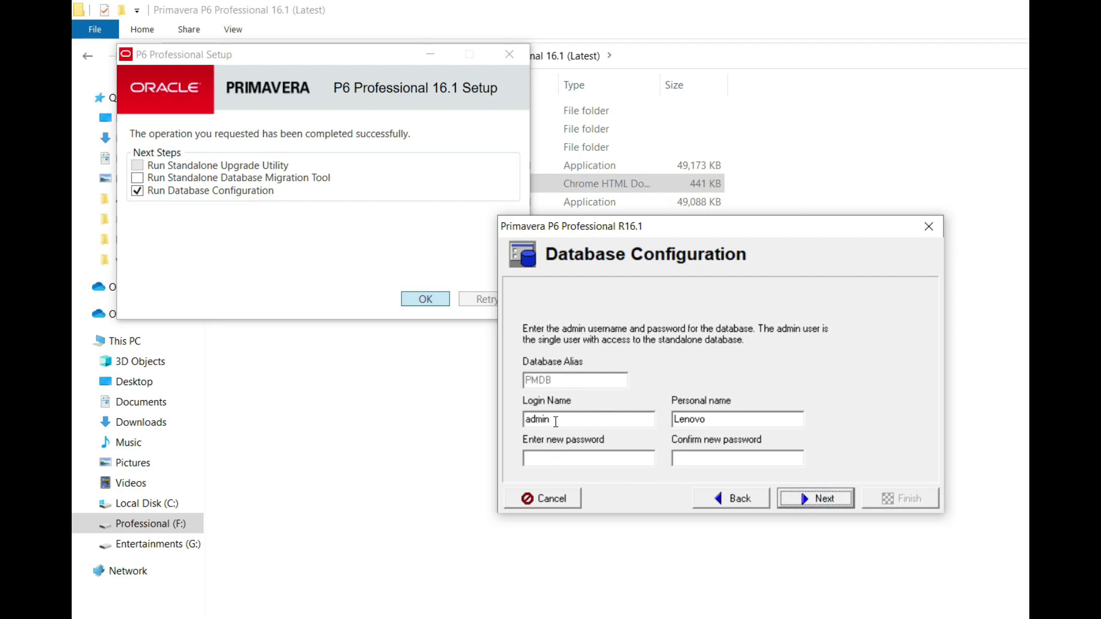
Enter and confirm the admin login password for the new PMDB database
left_click_drag(565, 419, 523, 422)
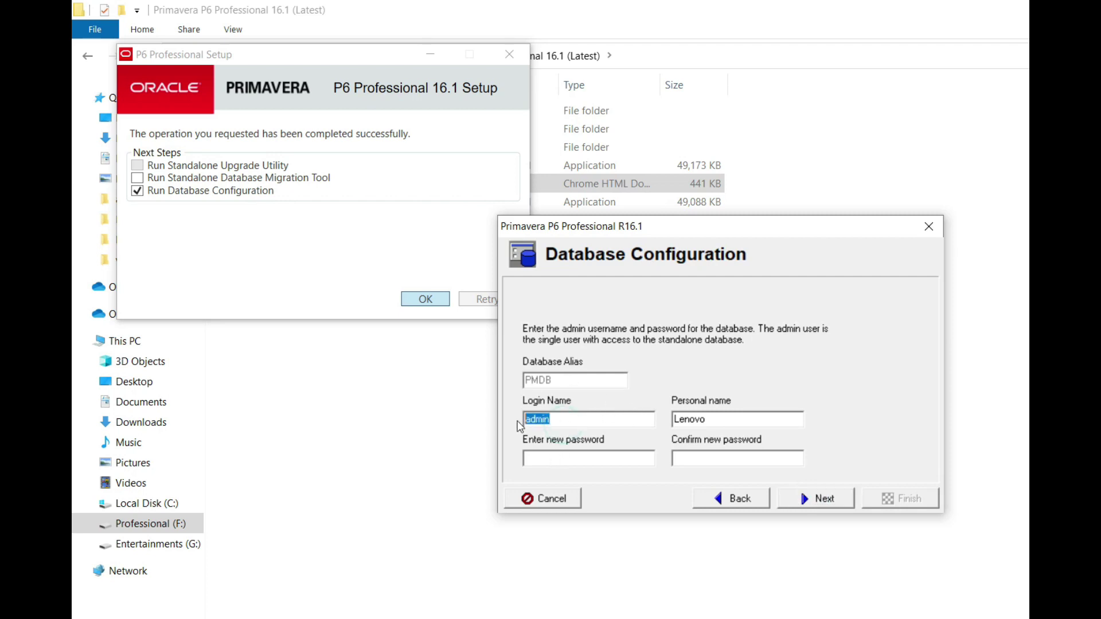
left_click(548, 457)
type("***")
left_click(690, 458)
type("***")
Create the database with sample data, overwriting the existing PPMDBSQLite.db
left_click(805, 501)
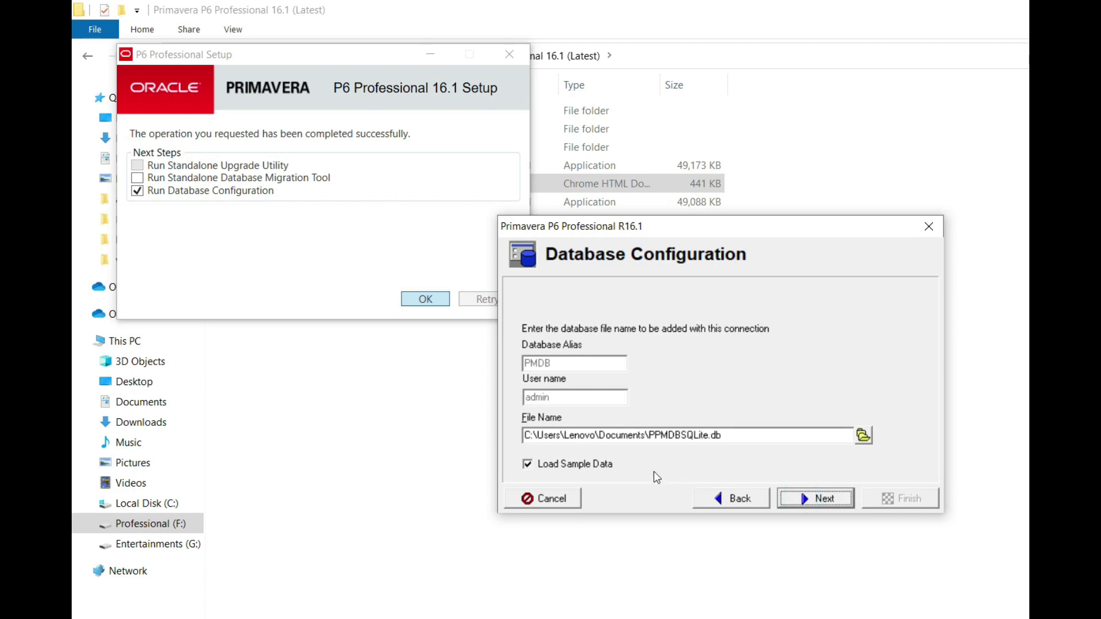
left_click(801, 499)
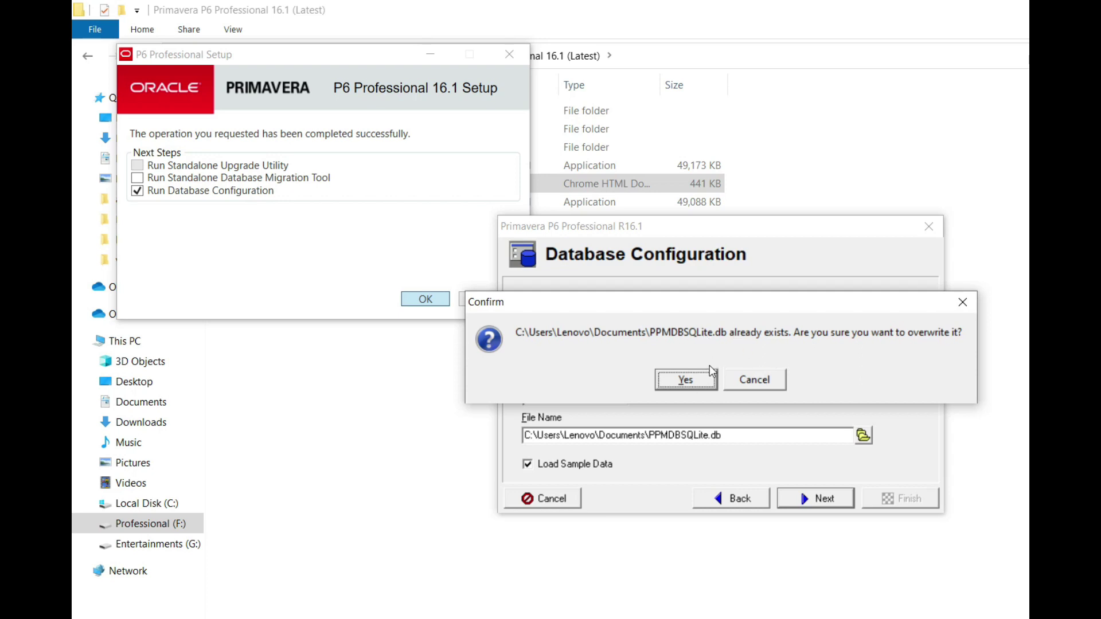
left_click(701, 380)
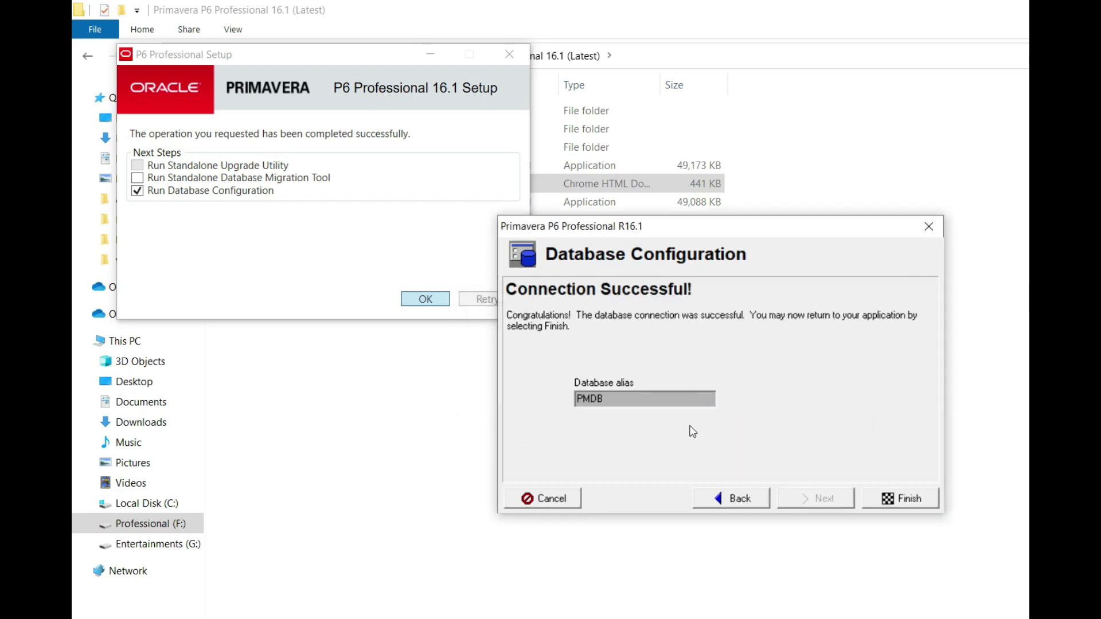
Close the finished wizard, show the desktop, and search Start for 'p6'
left_click(899, 498)
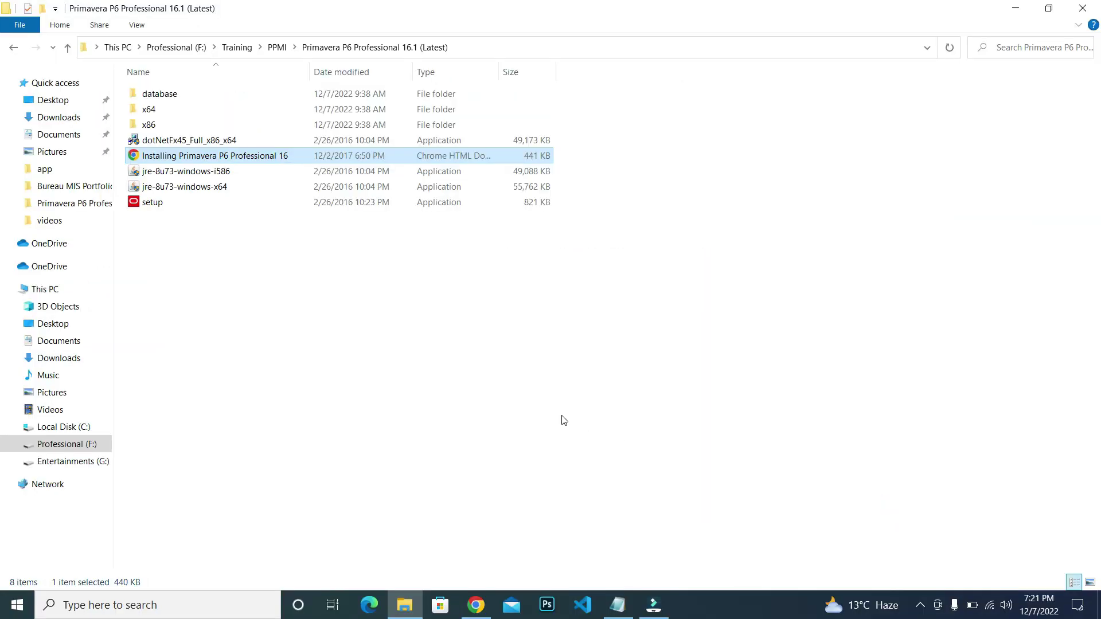
left_click(8, 615)
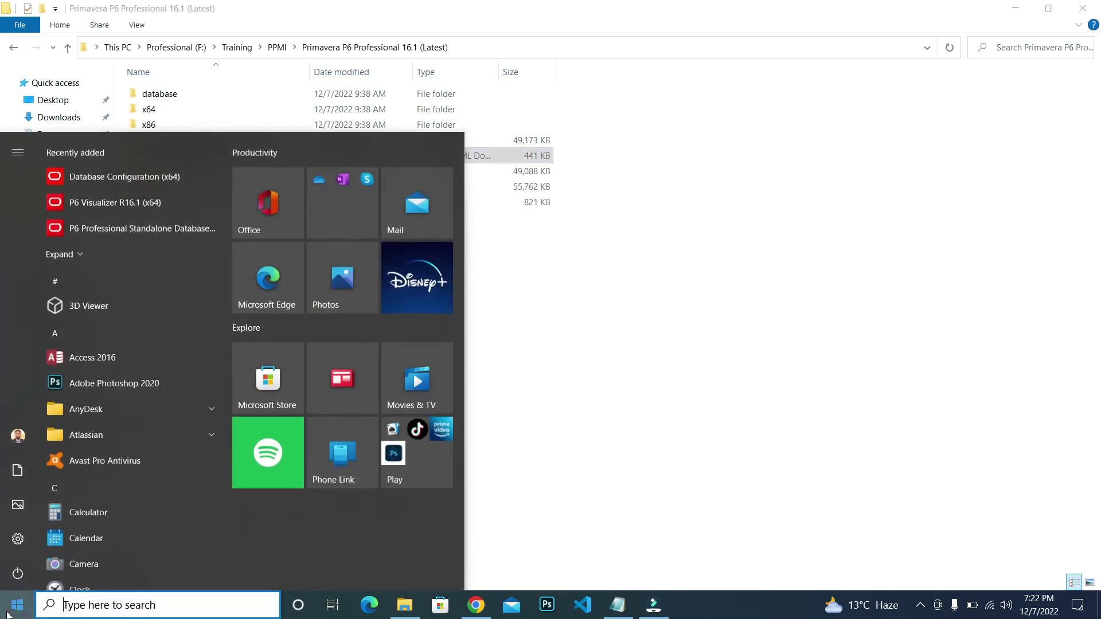
key("super+d")
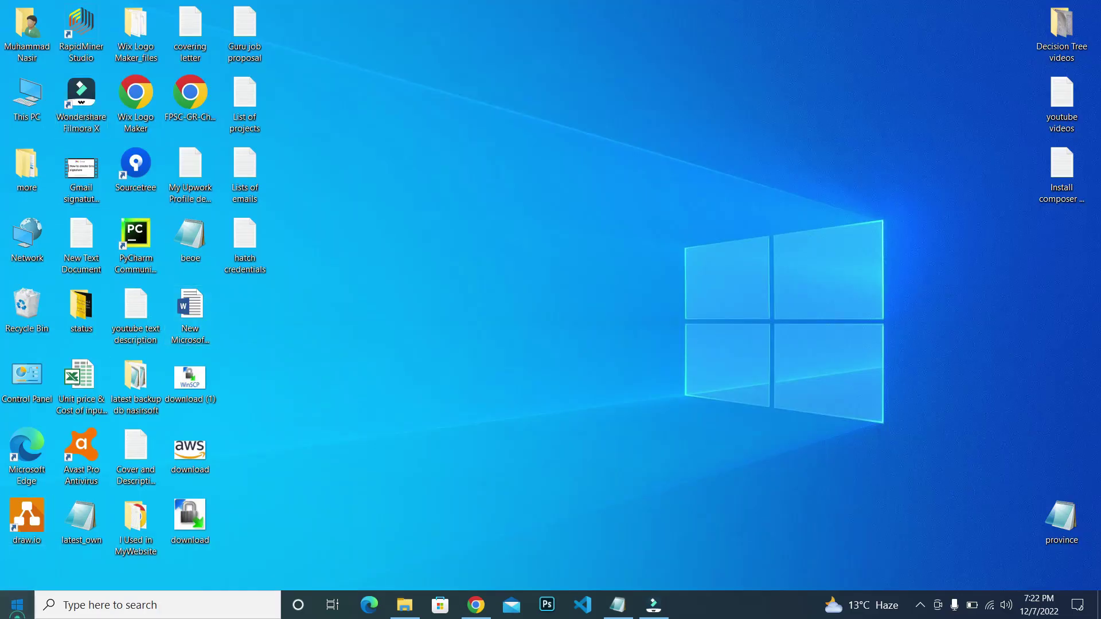
left_click(18, 613)
type("p")
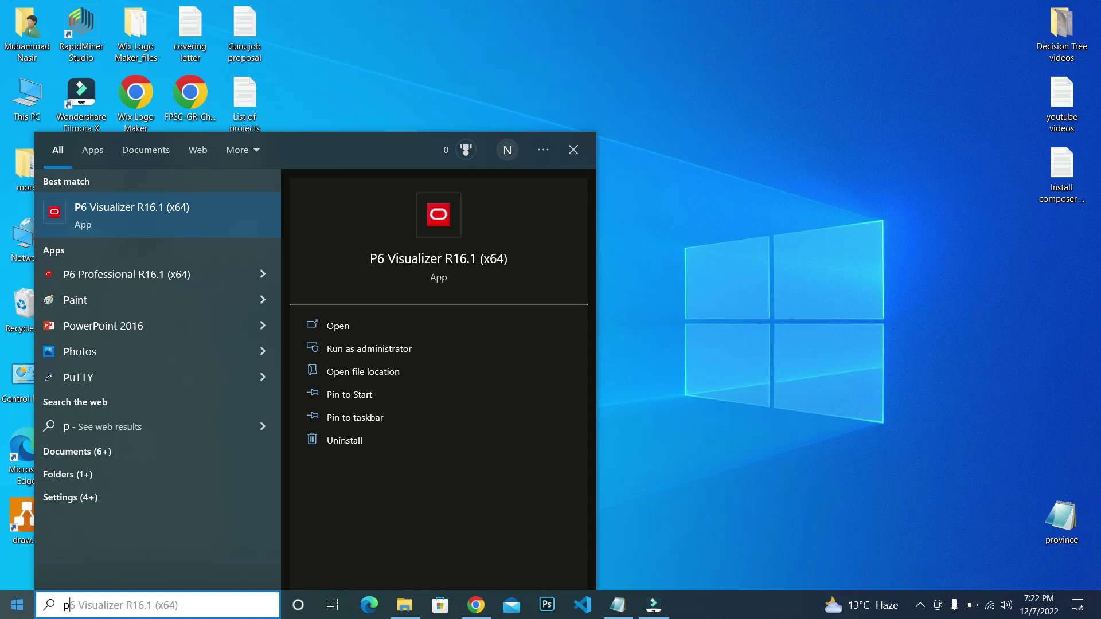
type("6")
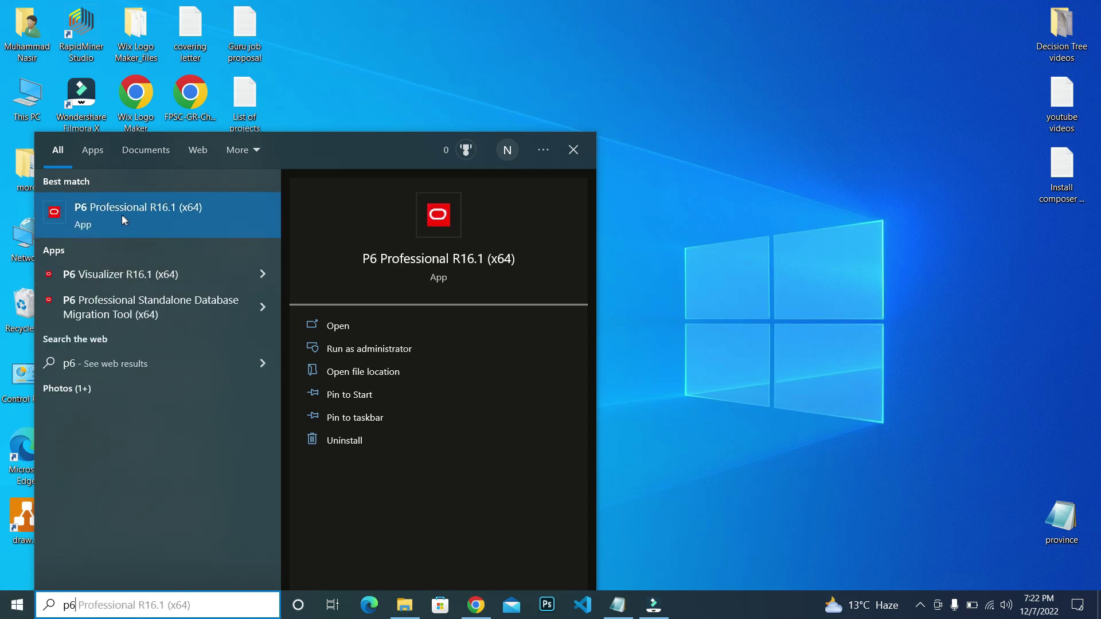
Launch P6 Professional R16.1 (x64), log in as admin to PMDB, and acknowledge the industry warning
left_click(166, 223)
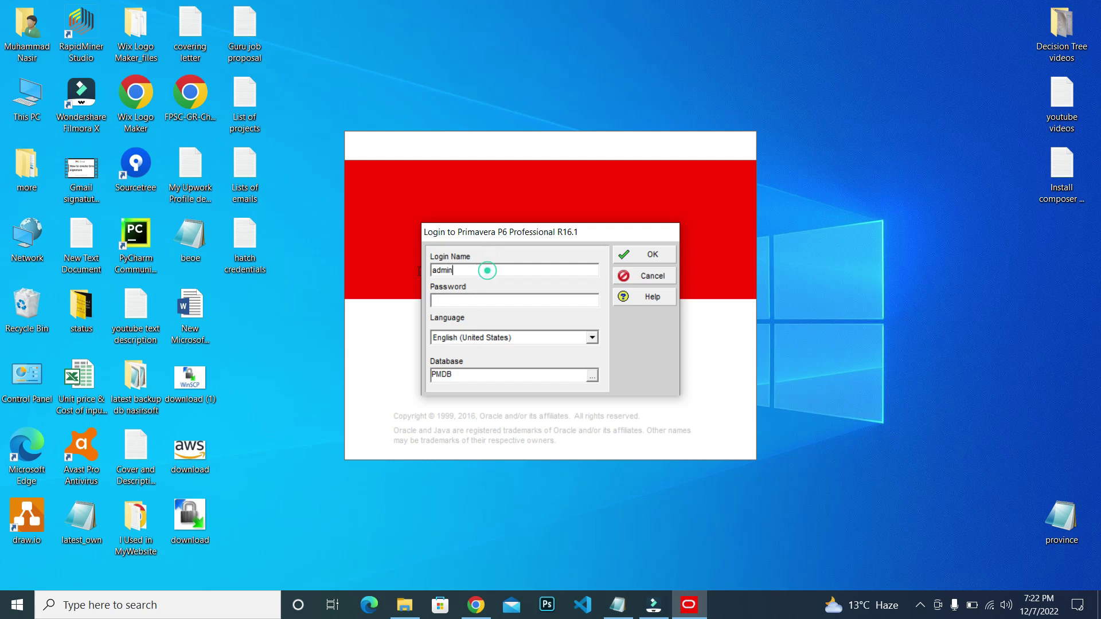
double_click(486, 270)
left_click(451, 299)
type("***")
left_click(650, 258)
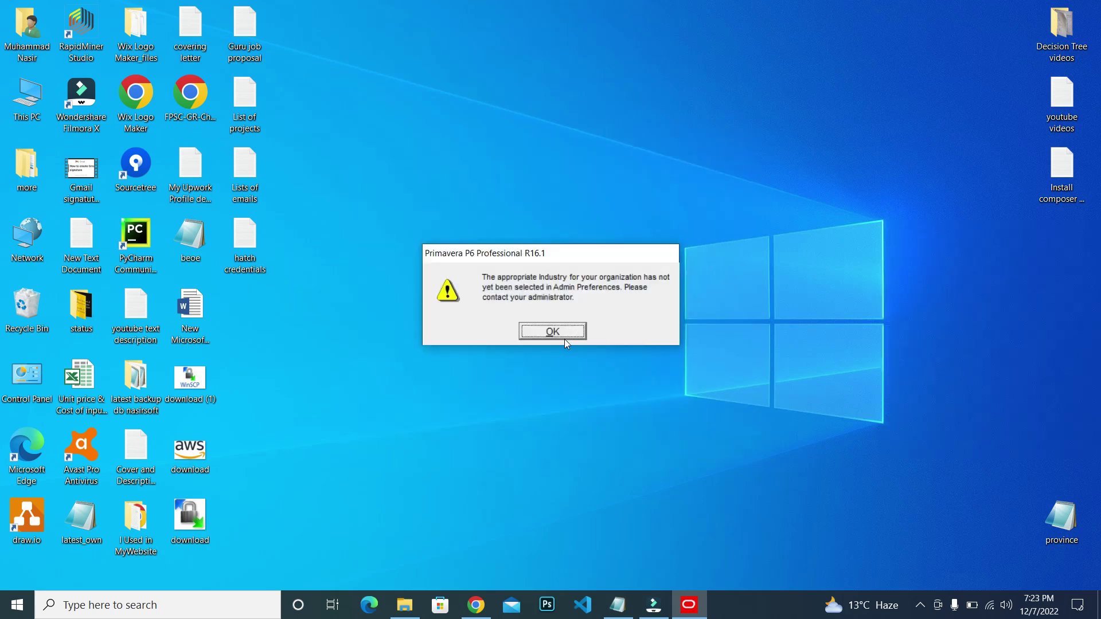
left_click(566, 338)
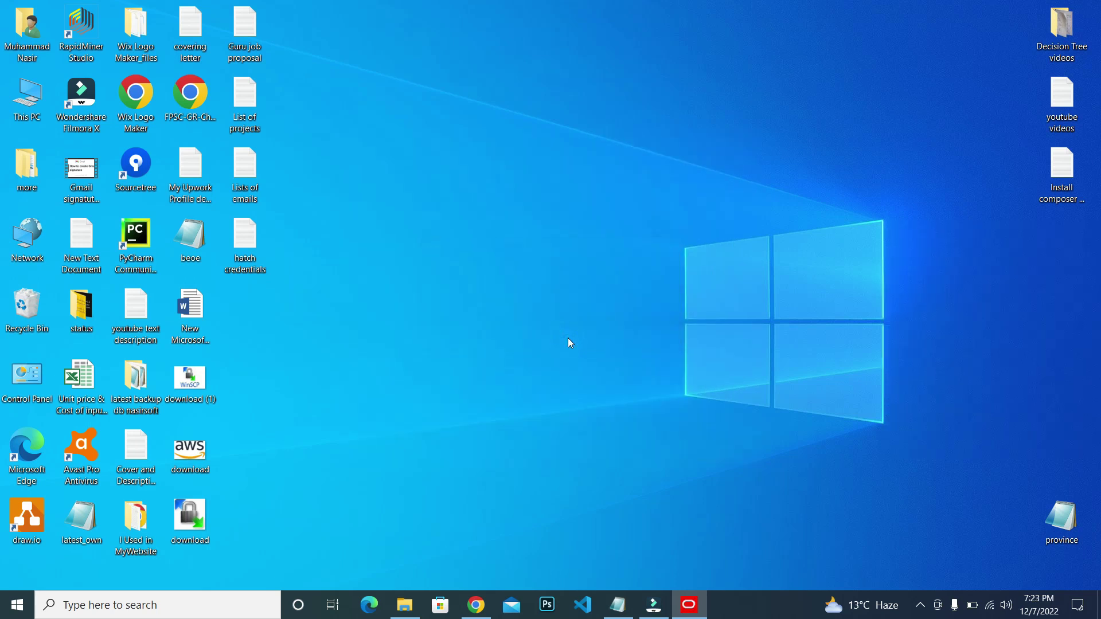